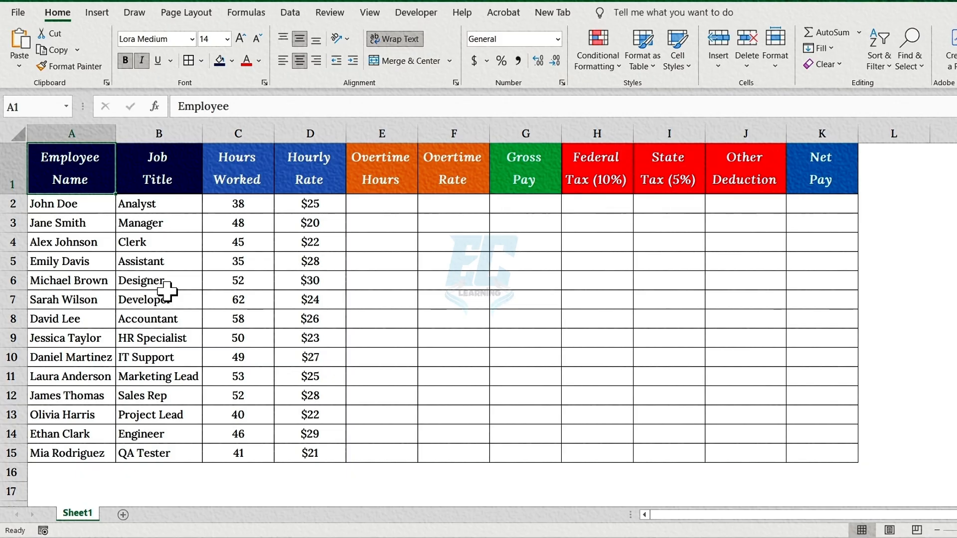
Convert the range A1:K15 into a table with headers and widen the Other Deduction column.
{"action": "key", "text": "ctrl+a"}
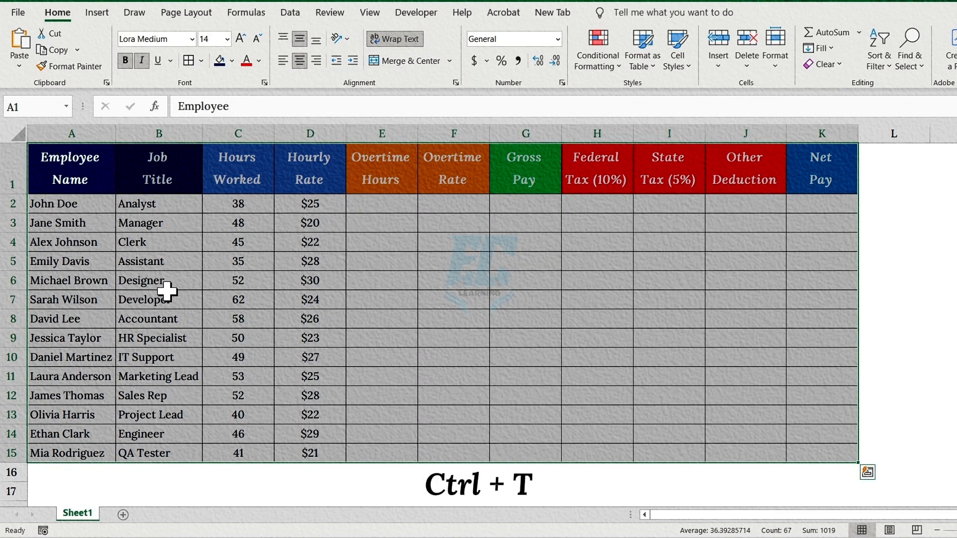
{"action": "key", "text": "ctrl+t"}
{"action": "left_click", "coordinate": [147, 334]}
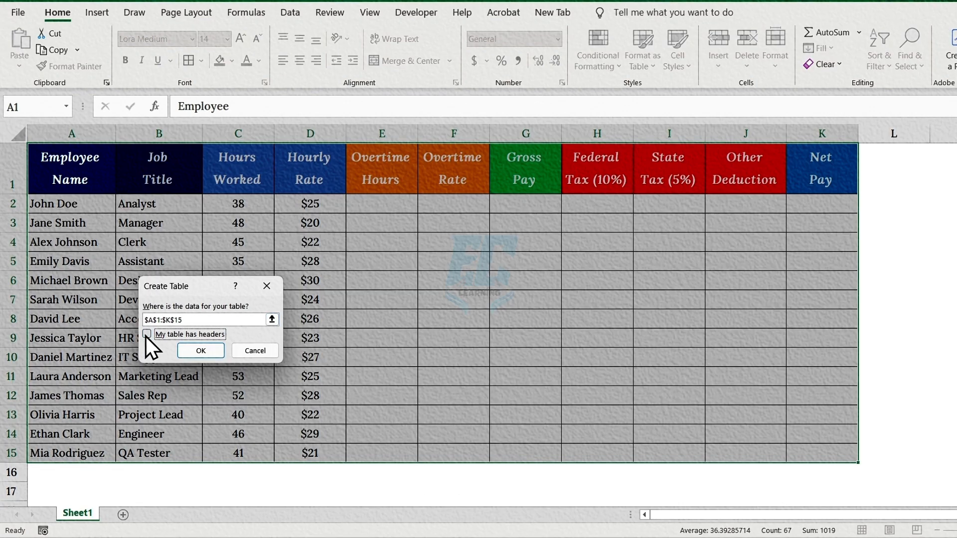
{"action": "left_click", "coordinate": [193, 351]}
{"action": "left_click_drag", "start_coordinate": [825, 144], "coordinate": [801, 145]}
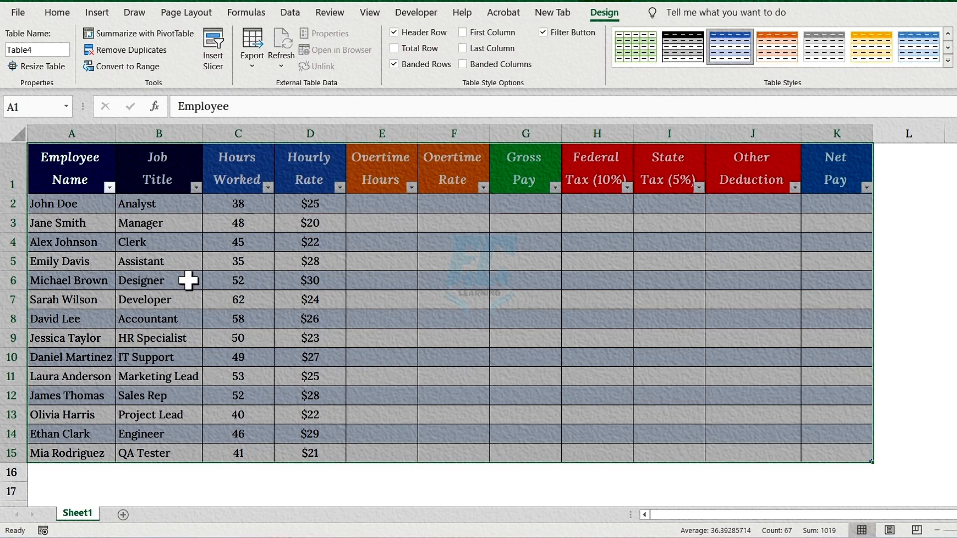
{"action": "left_click", "coordinate": [499, 188]}
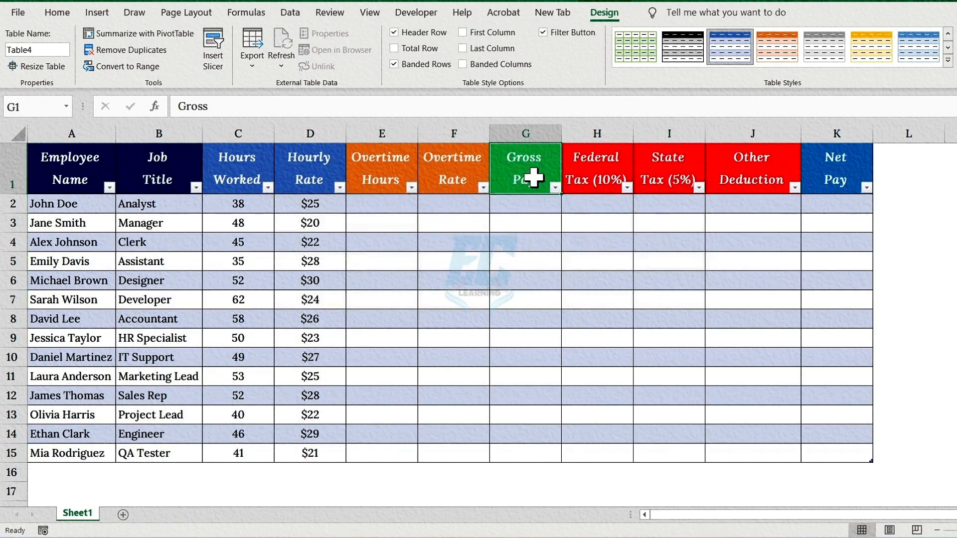
{"action": "left_click_drag", "start_coordinate": [578, 178], "coordinate": [766, 170]}
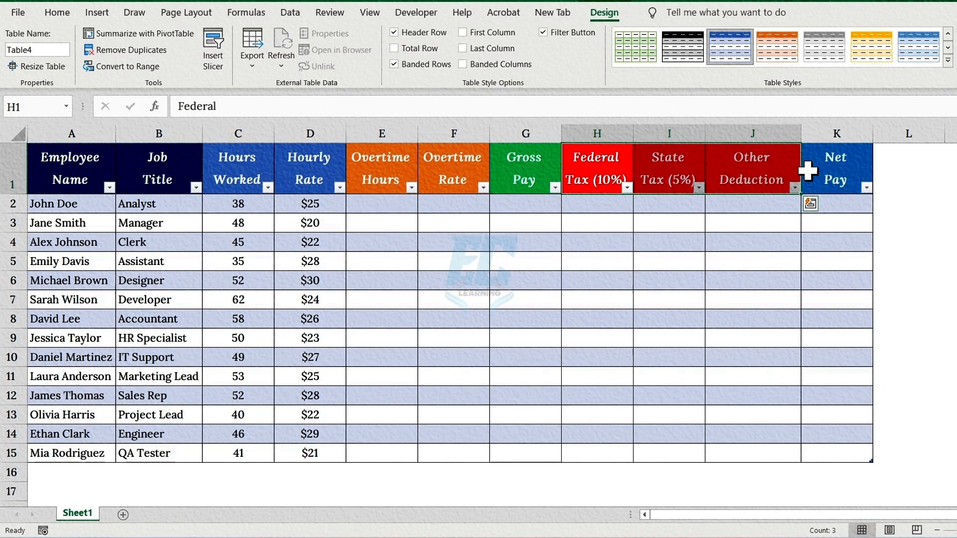
{"action": "left_click", "coordinate": [861, 170]}
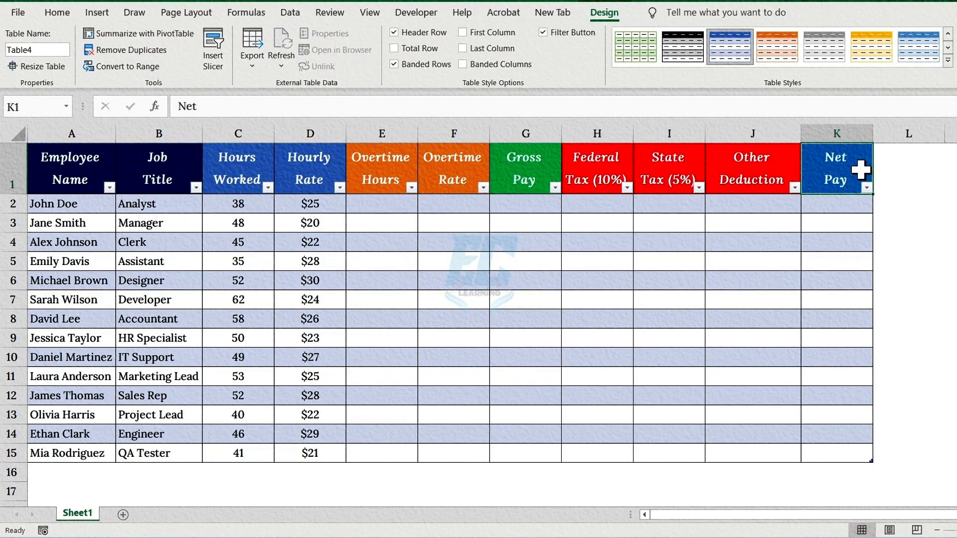
Fill the Overtime Hours column from E2 with an IF formula: Hours Worked minus 40 when above 40, otherwise 0.
{"action": "left_click", "coordinate": [411, 170]}
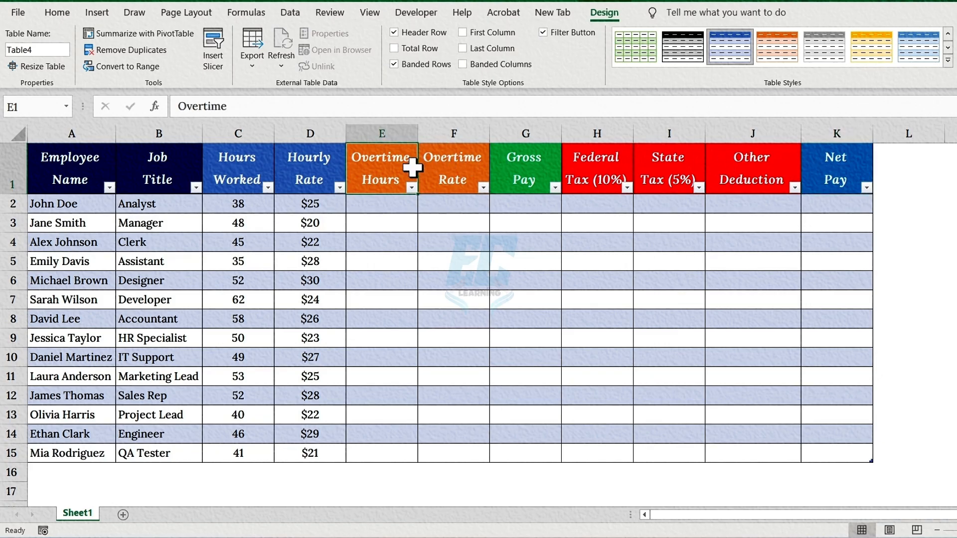
{"action": "left_click", "coordinate": [383, 203]}
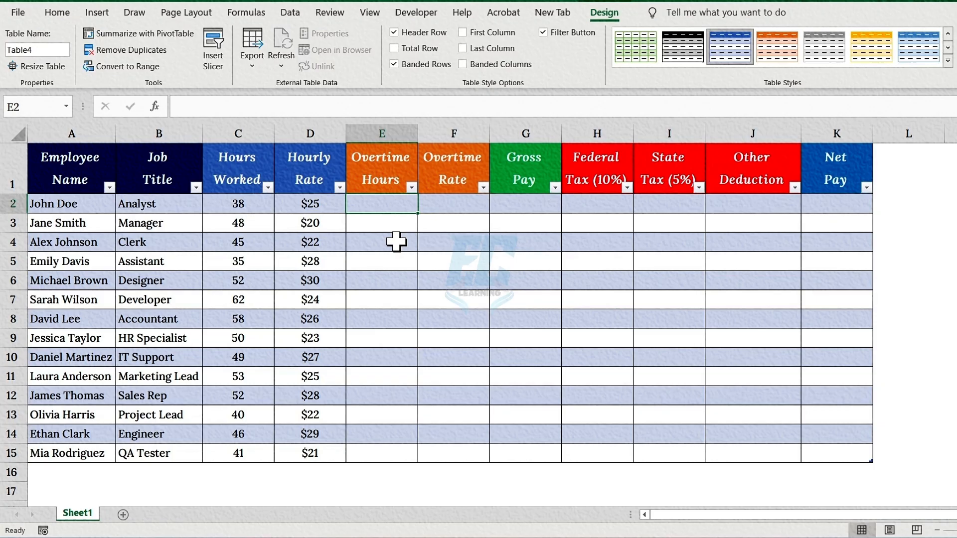
{"action": "type", "text": "="}
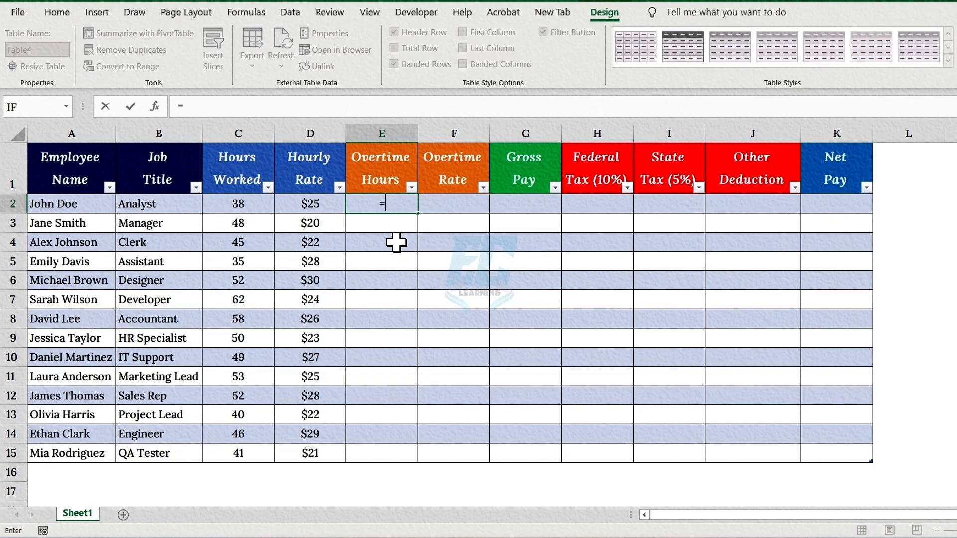
{"action": "type", "text": "IF("}
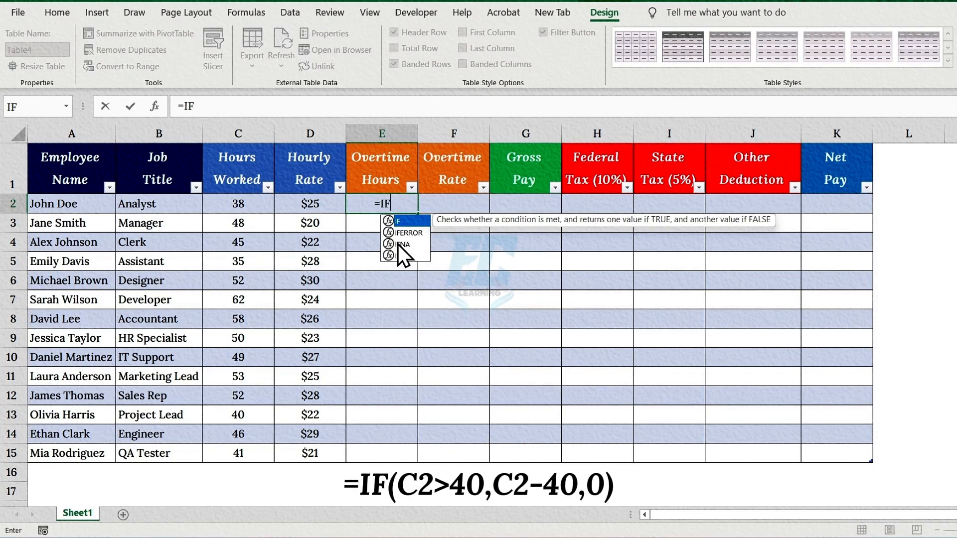
{"action": "left_click", "coordinate": [242, 206]}
{"action": "type", "text": ">40,"}
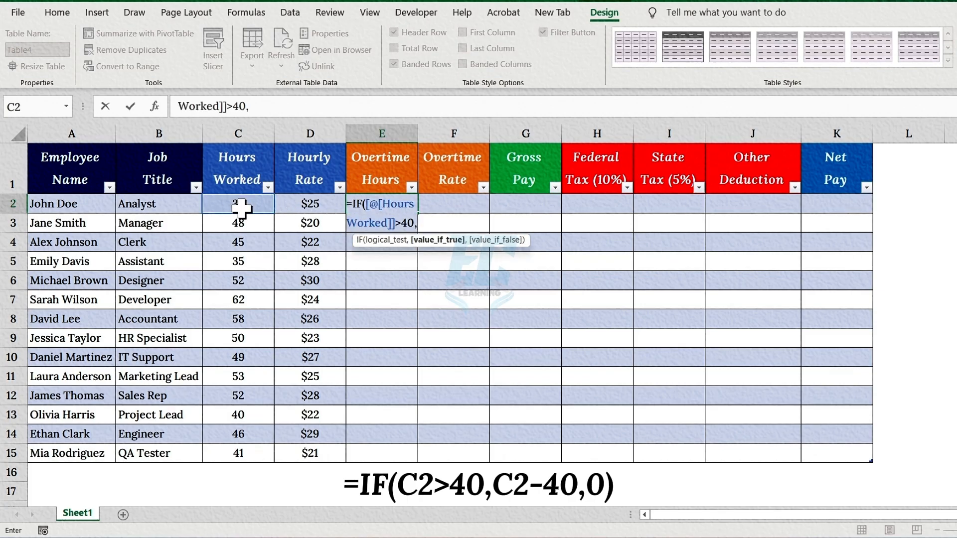
{"action": "left_click", "coordinate": [242, 205]}
{"action": "type", "text": "-40,"}
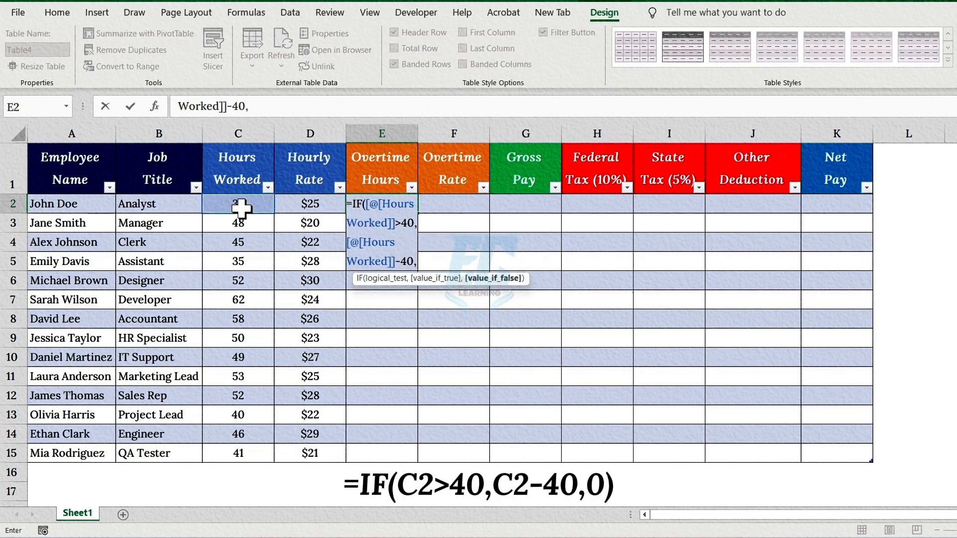
{"action": "type", "text": "0)"}
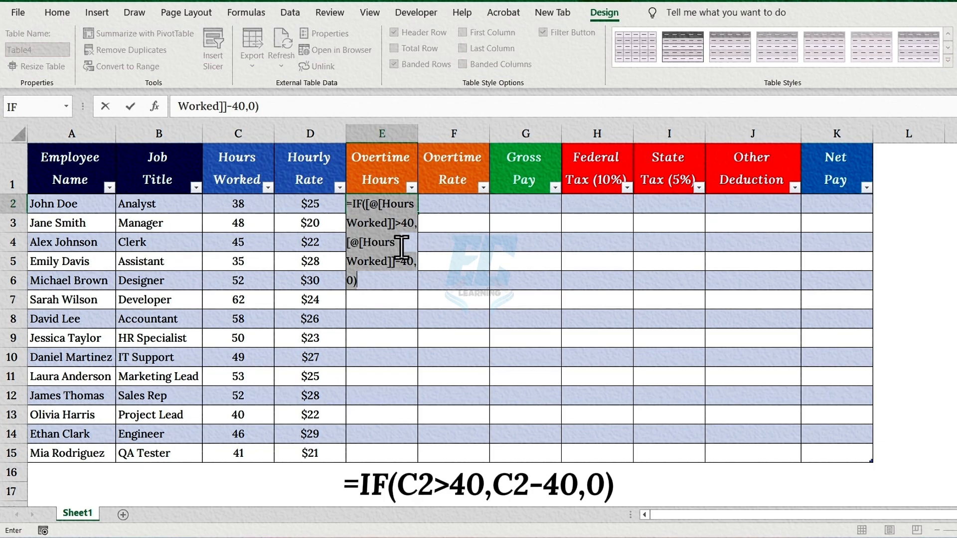
{"action": "key", "text": "Return"}
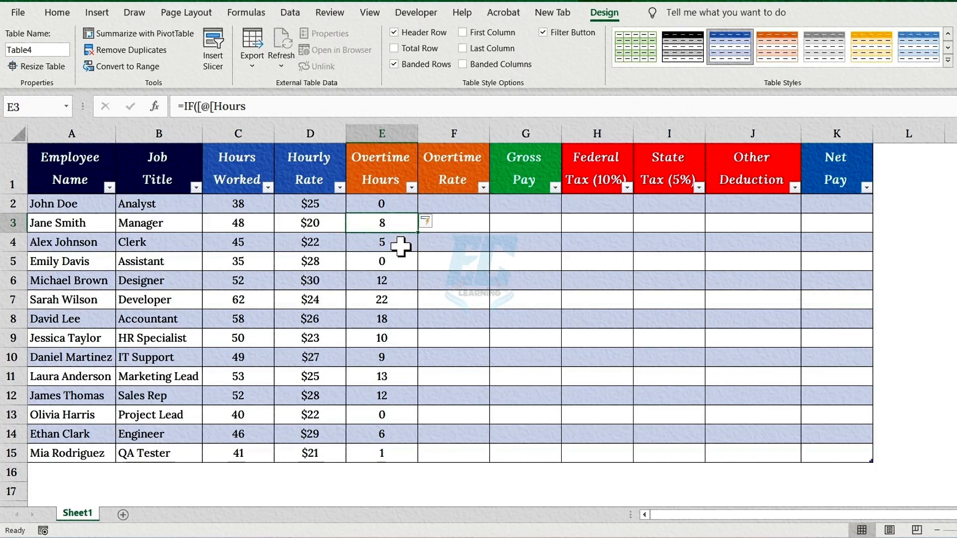
Fill the Overtime Rate column from F2 with a formula multiplying Hourly Rate by 1.5.
{"action": "left_click", "coordinate": [453, 176]}
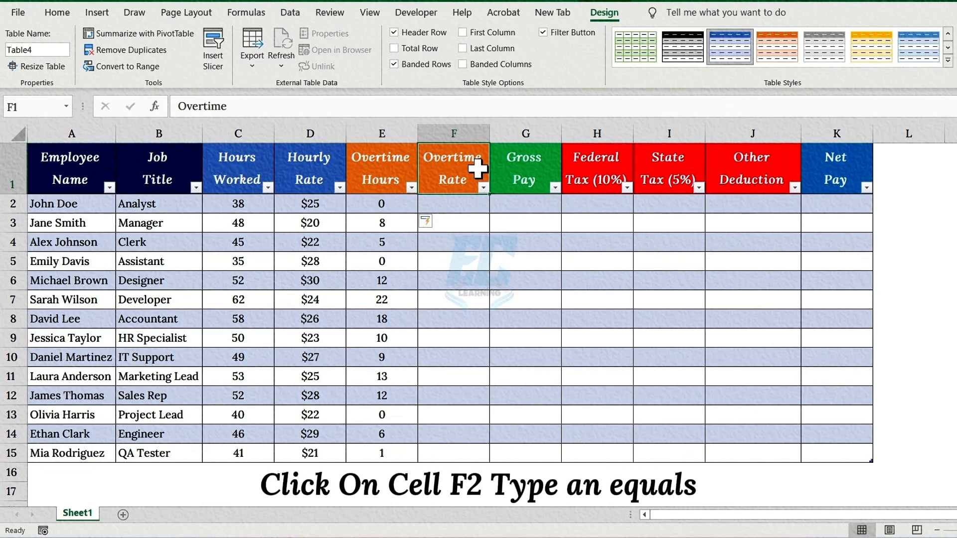
{"action": "left_click", "coordinate": [461, 203]}
{"action": "type", "text": "="}
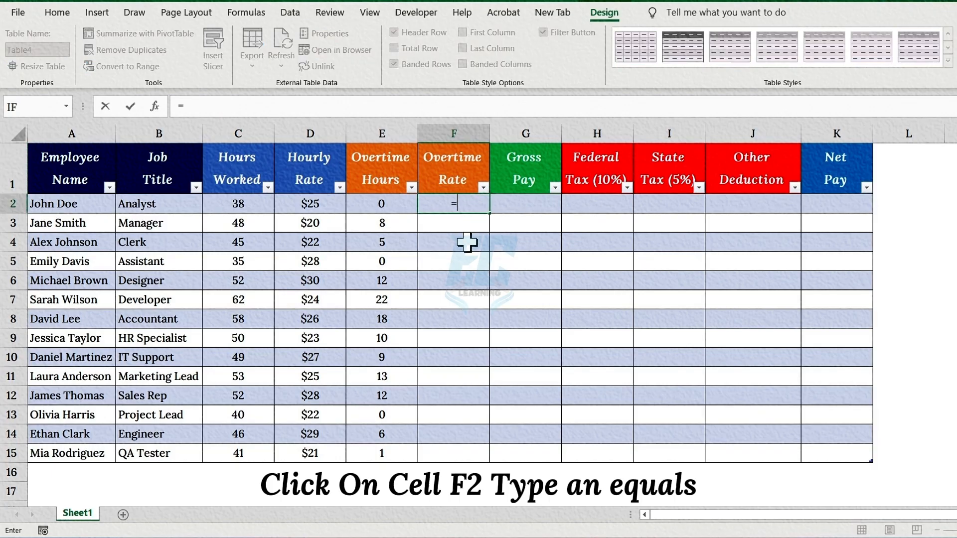
{"action": "left_click", "coordinate": [313, 203]}
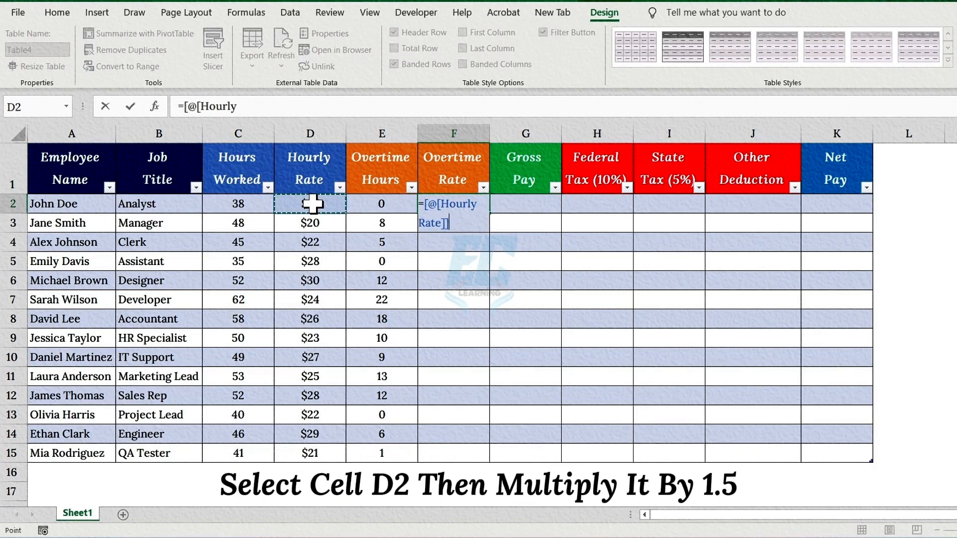
{"action": "type", "text": "*1.5"}
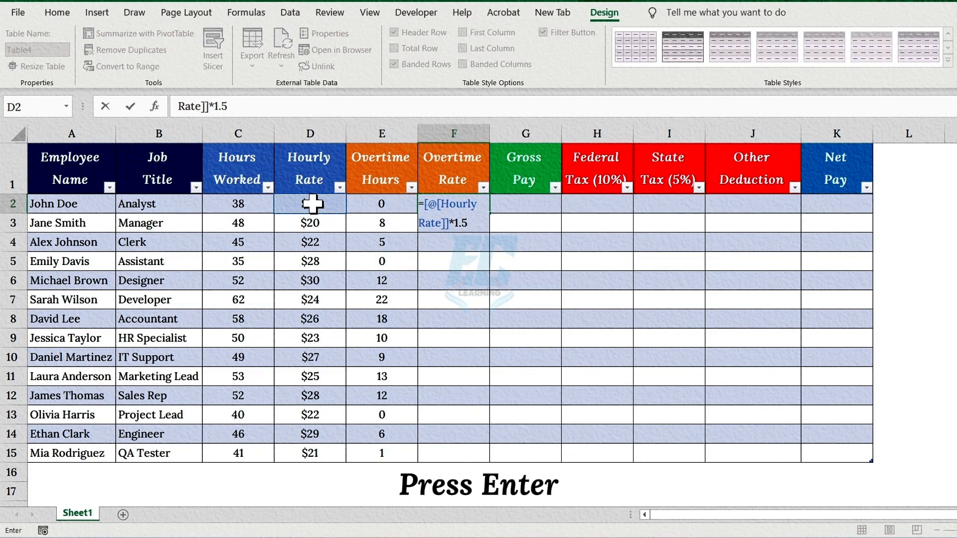
{"action": "key", "text": "Return"}
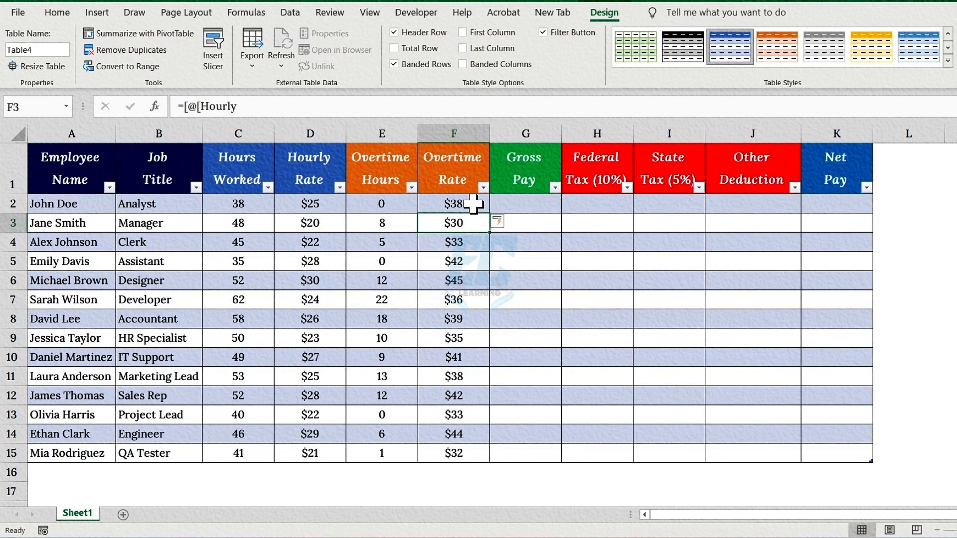
Begin the Gross Pay formula in G2 with the MIN of Hours Worked and 40.
{"action": "left_click", "coordinate": [558, 168]}
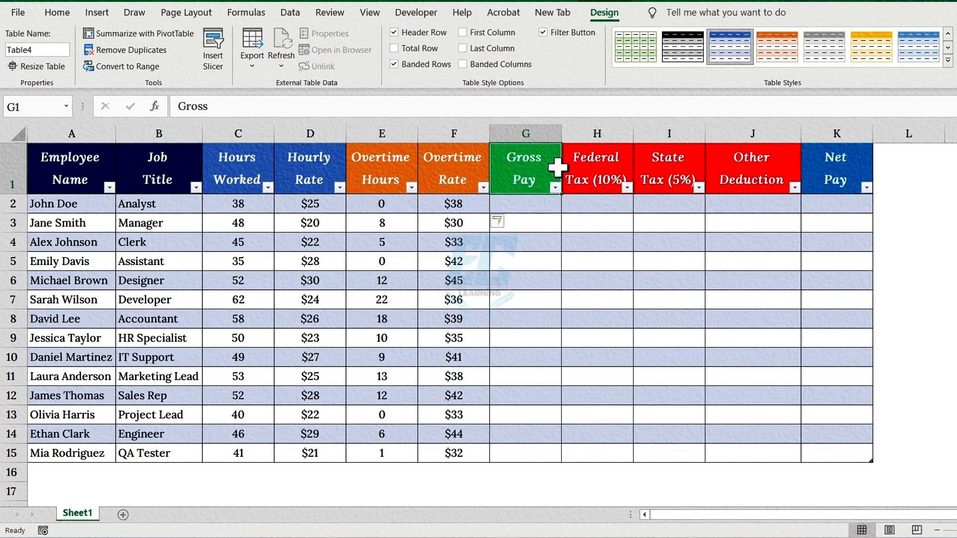
{"action": "left_click", "coordinate": [527, 205]}
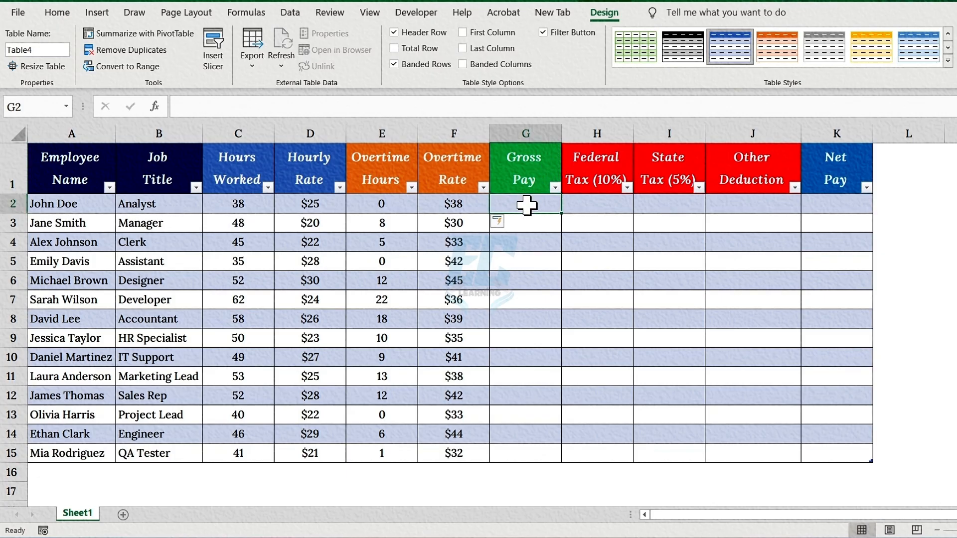
{"action": "type", "text": "="}
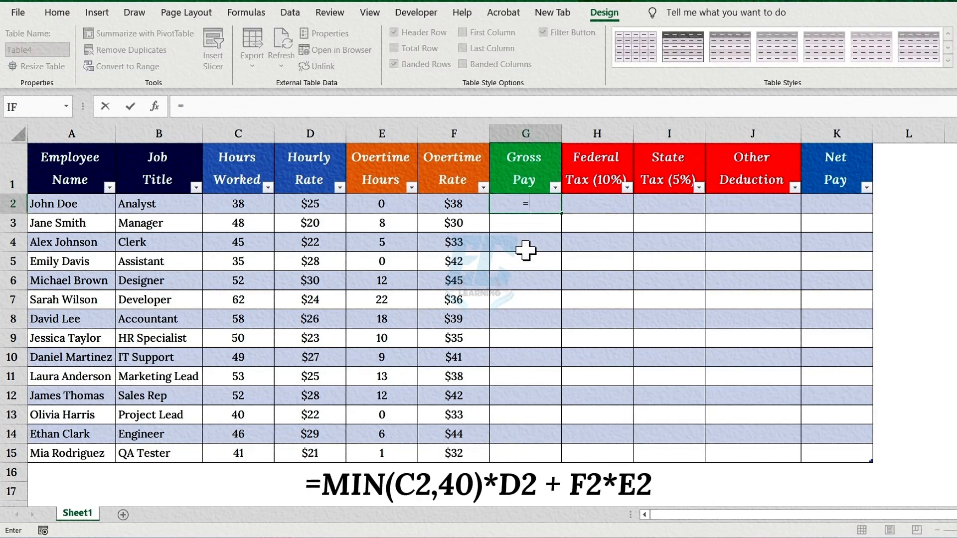
{"action": "type", "text": "MIN"}
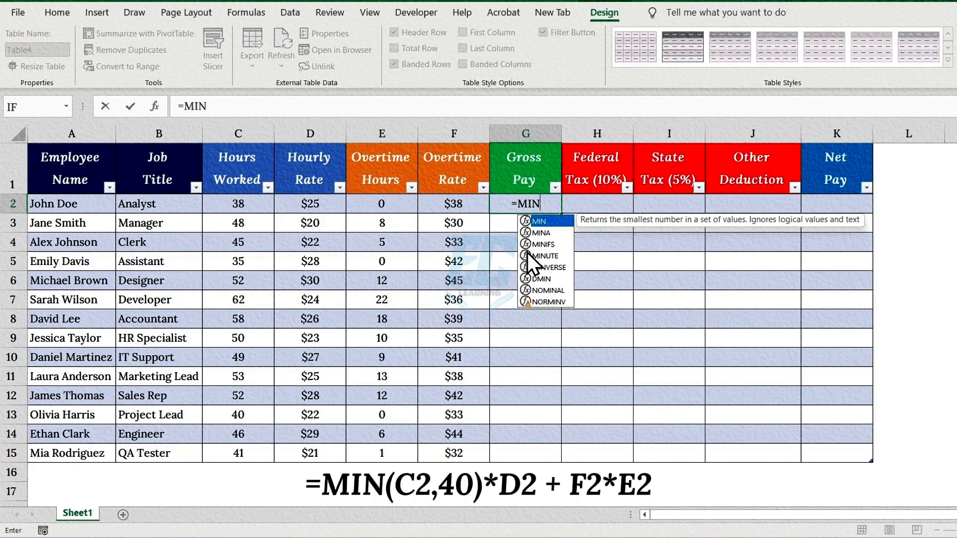
{"action": "type", "text": "("}
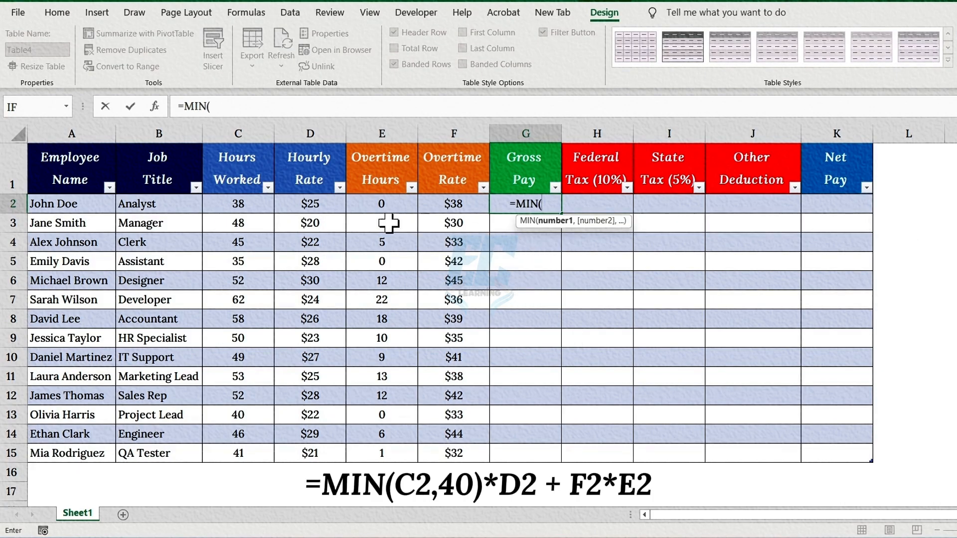
{"action": "left_click", "coordinate": [246, 204]}
{"action": "type", "text": ","}
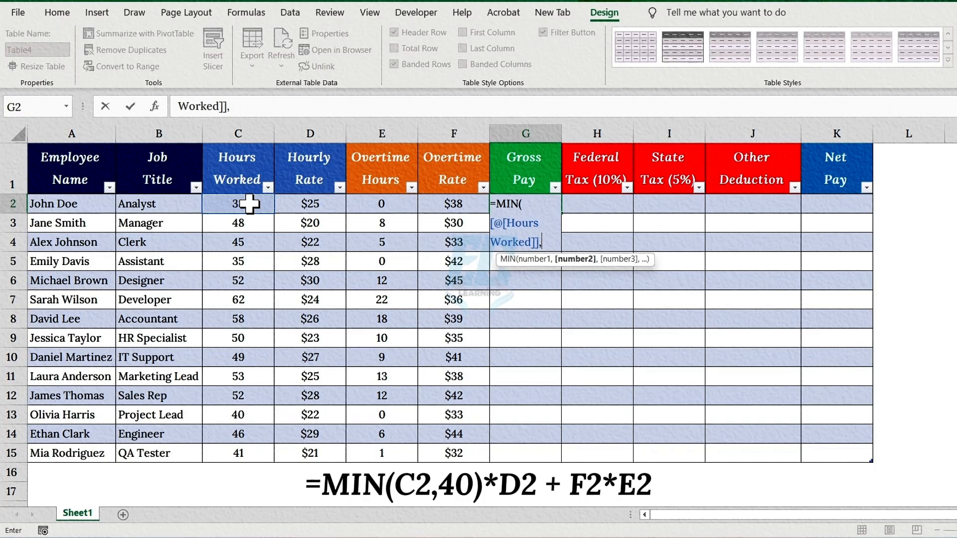
{"action": "type", "text": "40"}
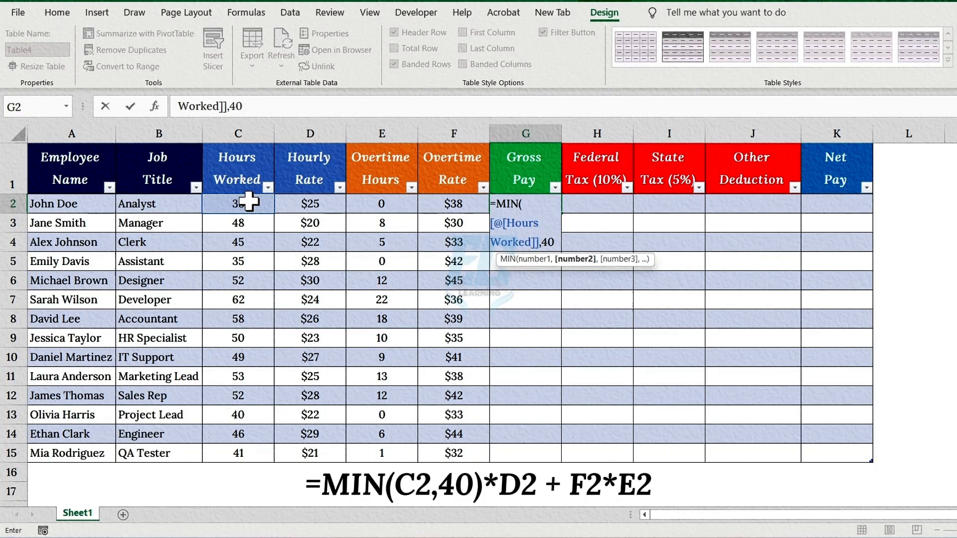
{"action": "type", "text": ")"}
{"action": "key", "text": "ctrl+a"}
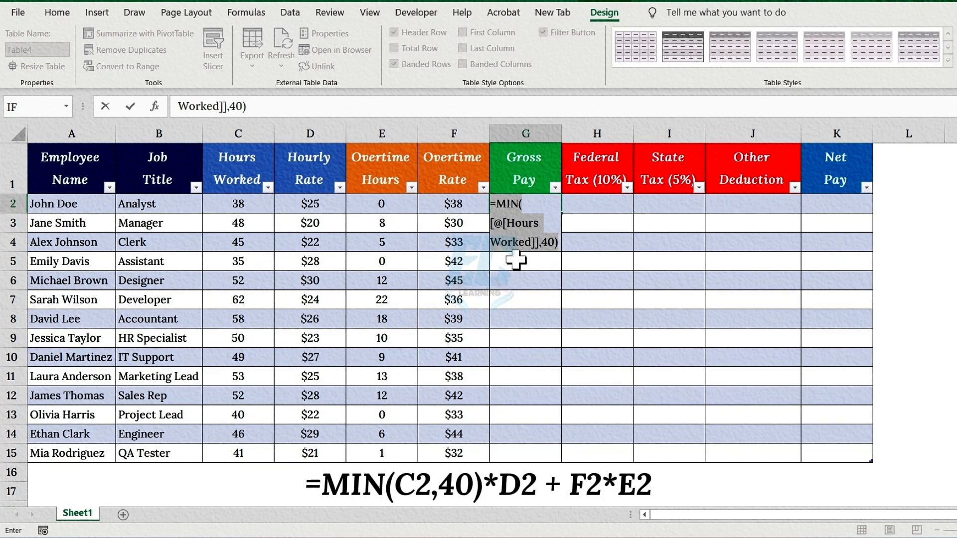
{"action": "left_click", "coordinate": [559, 242]}
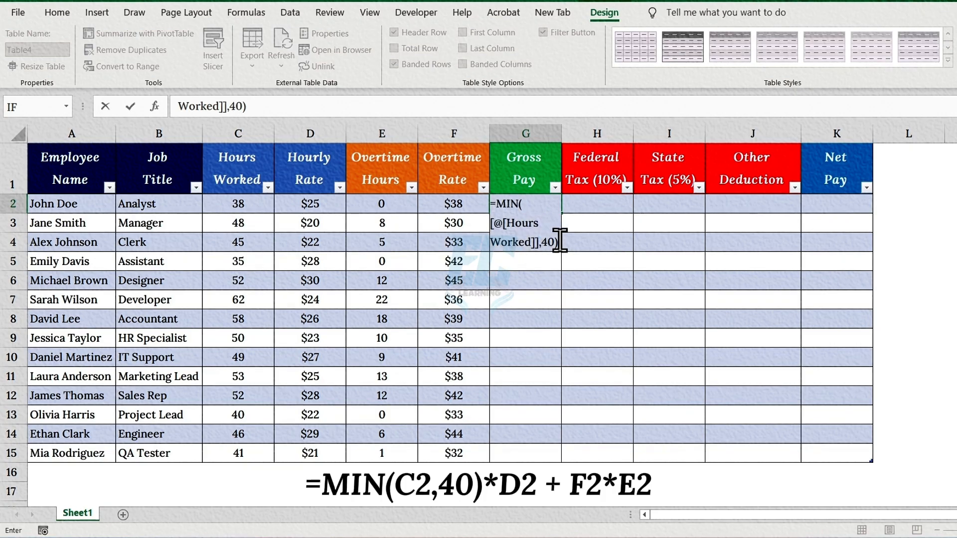
Complete the Gross Pay formula by multiplying the MIN result by Hourly Rate and adding Overtime Hours times Overtime Rate.
{"action": "type", "text": "*"}
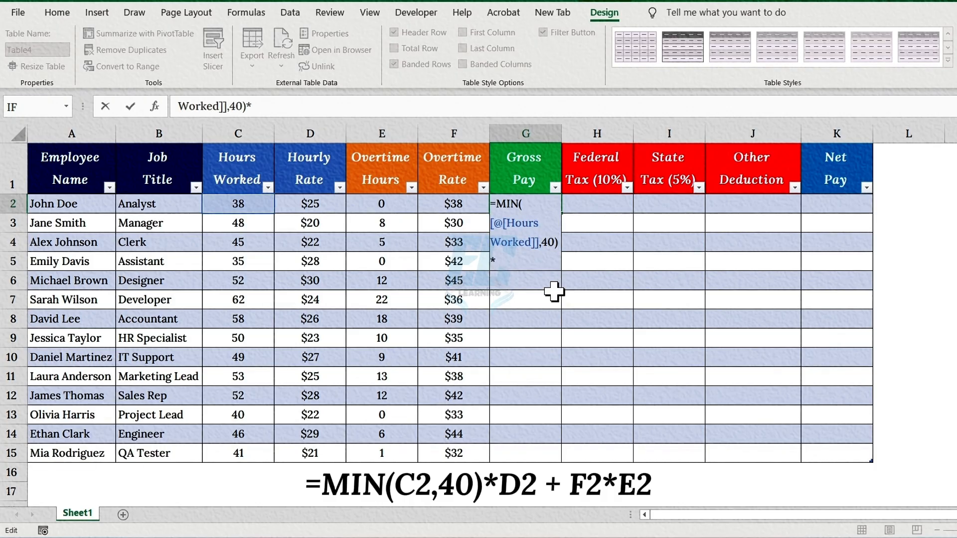
{"action": "left_click", "coordinate": [325, 205]}
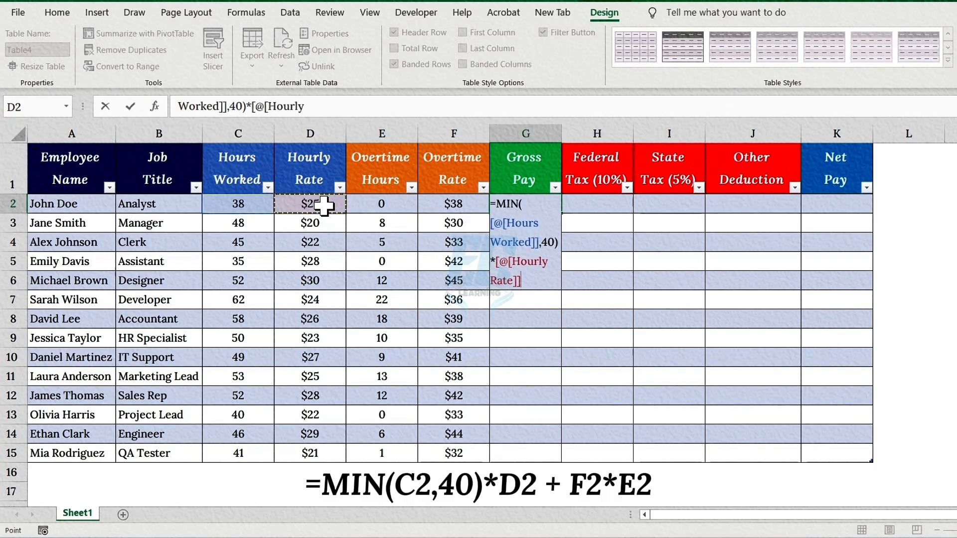
{"action": "type", "text": "+"}
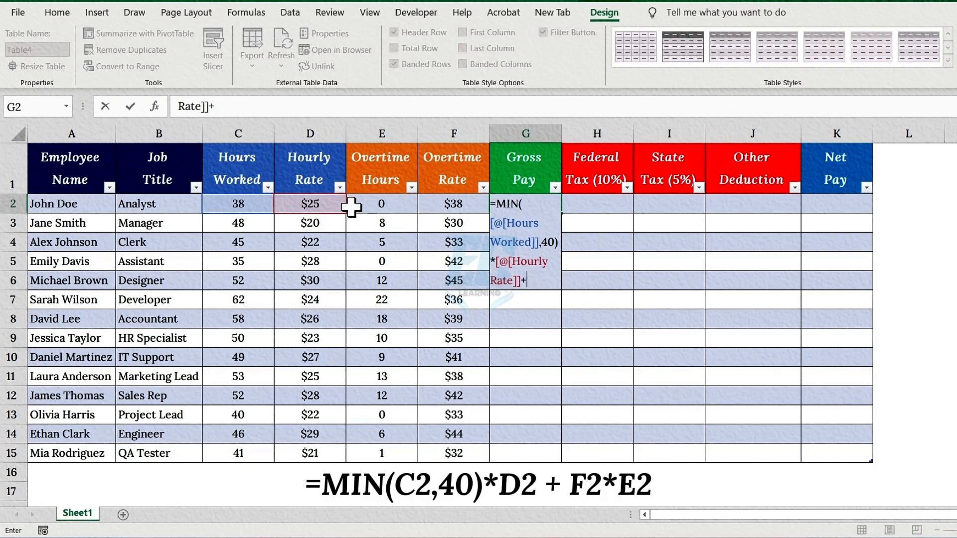
{"action": "left_click", "coordinate": [370, 206]}
{"action": "type", "text": "*"}
{"action": "left_click", "coordinate": [459, 205]}
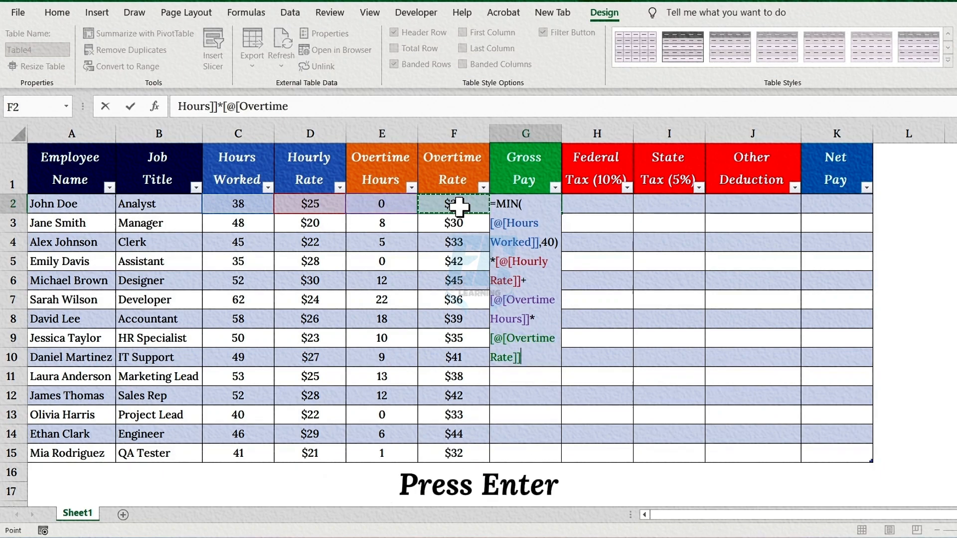
{"action": "key", "text": "Return"}
{"action": "left_click", "coordinate": [548, 206]}
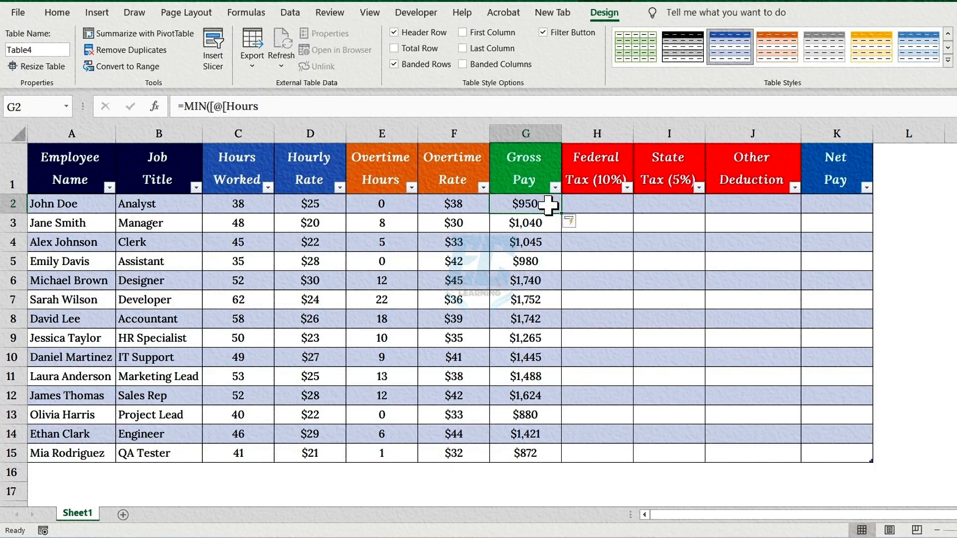
Fill the Federal Tax (10%) column from H2 with a formula multiplying Gross Pay by 10%.
{"action": "left_click", "coordinate": [606, 166]}
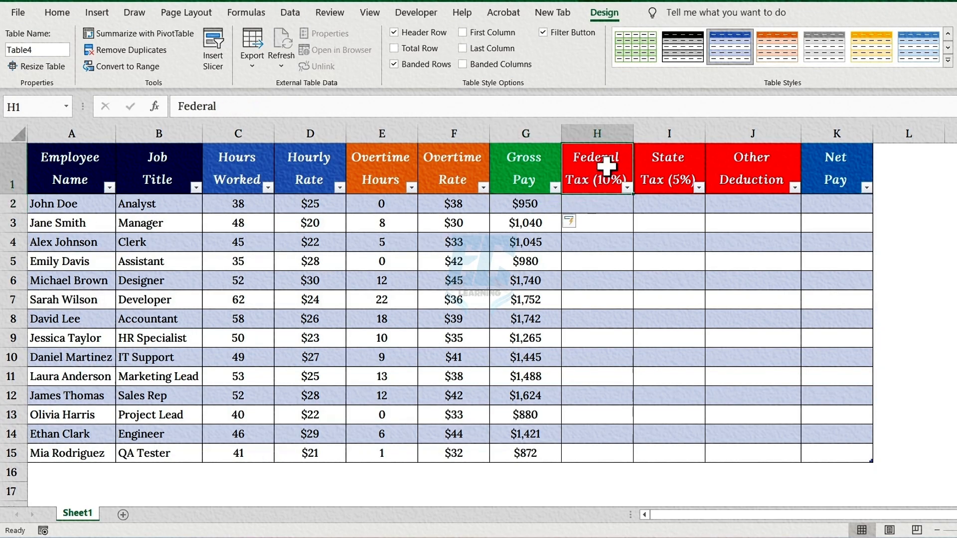
{"action": "left_click", "coordinate": [605, 204]}
{"action": "type", "text": "="}
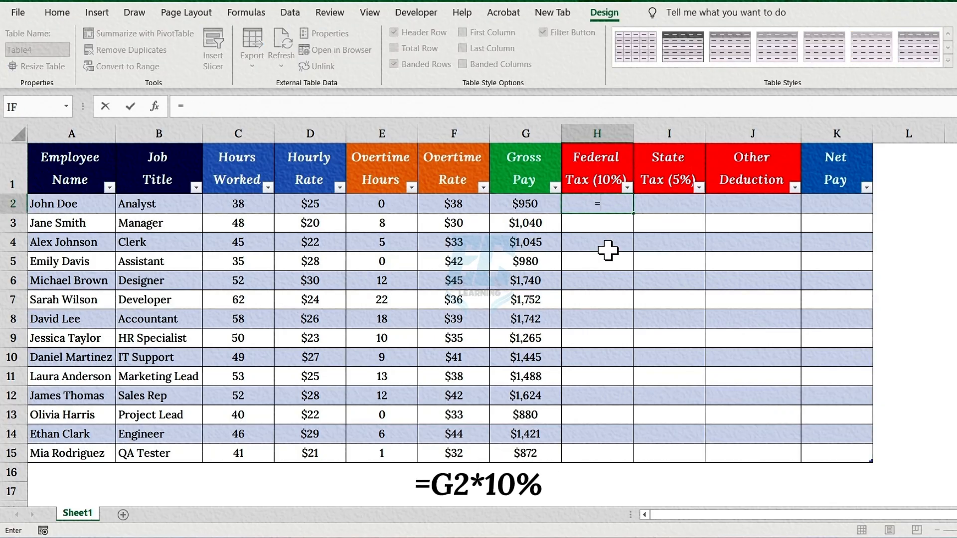
{"action": "left_click", "coordinate": [522, 210]}
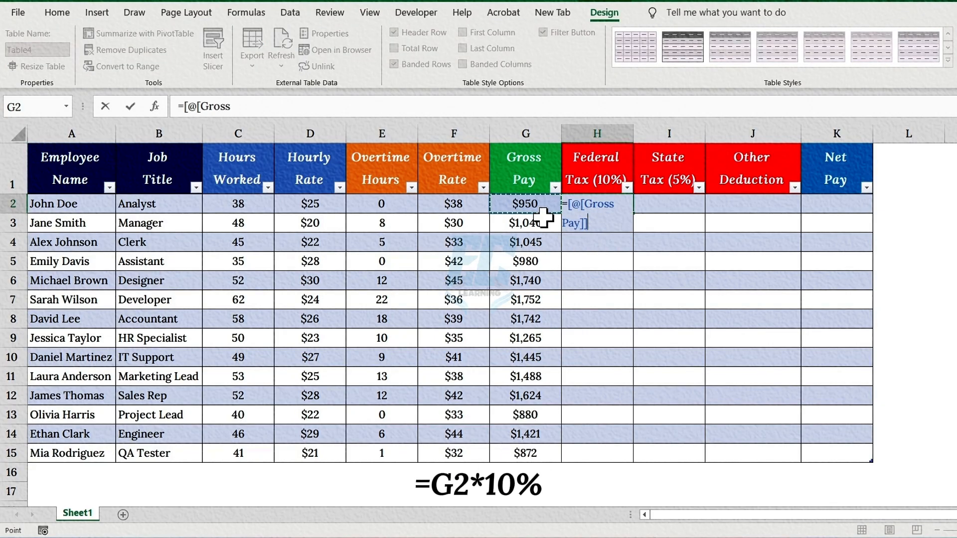
{"action": "type", "text": "*"}
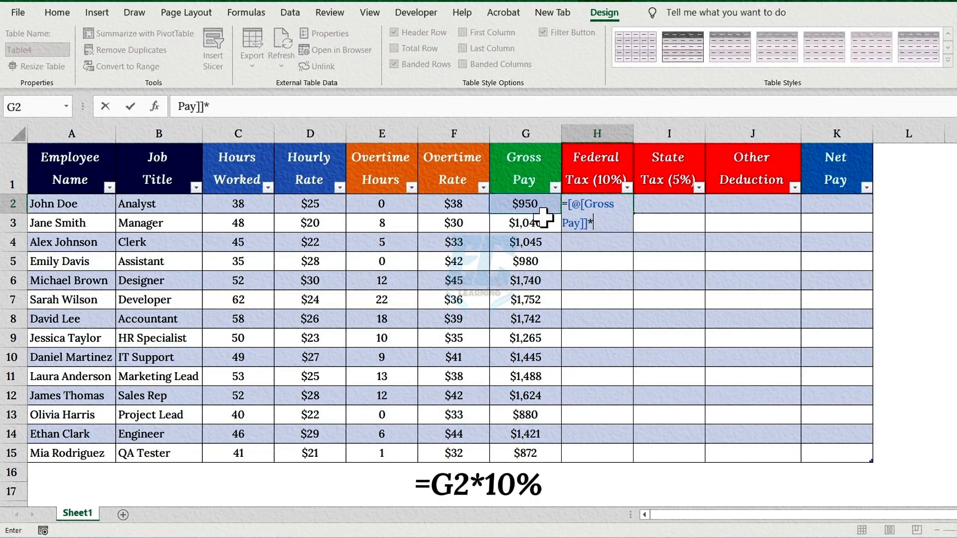
{"action": "type", "text": "10%"}
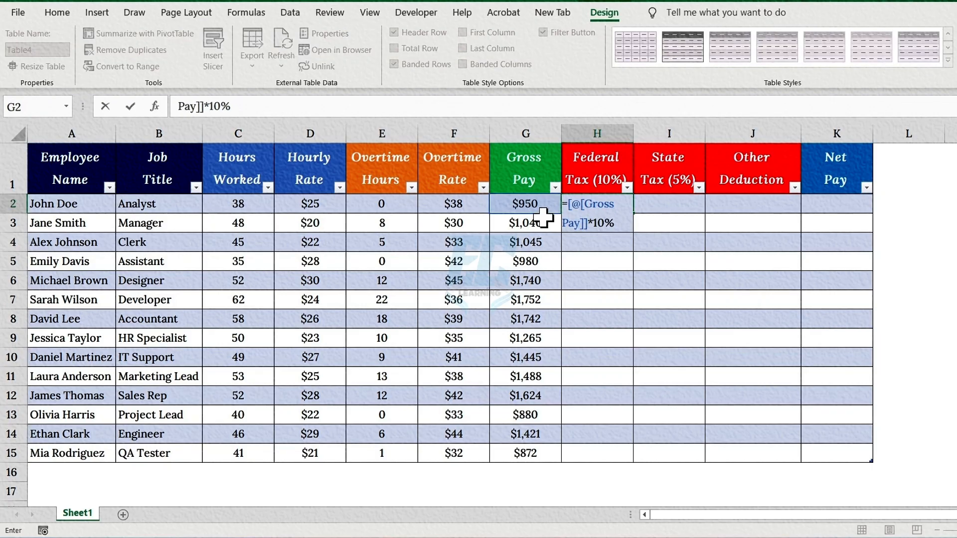
{"action": "key", "text": "Return"}
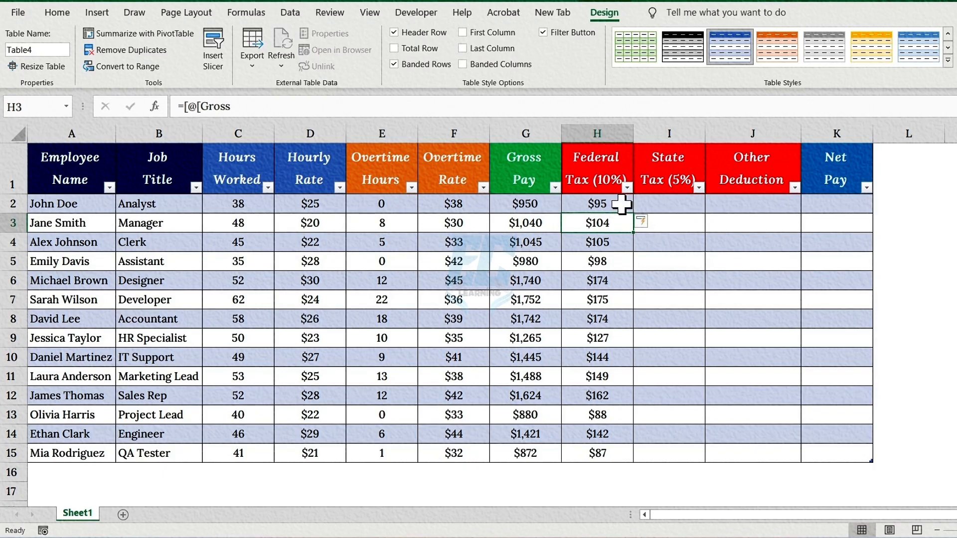
Fill the State Tax (5%) column from I2 with a formula multiplying Gross Pay by 5%.
{"action": "left_click", "coordinate": [671, 145]}
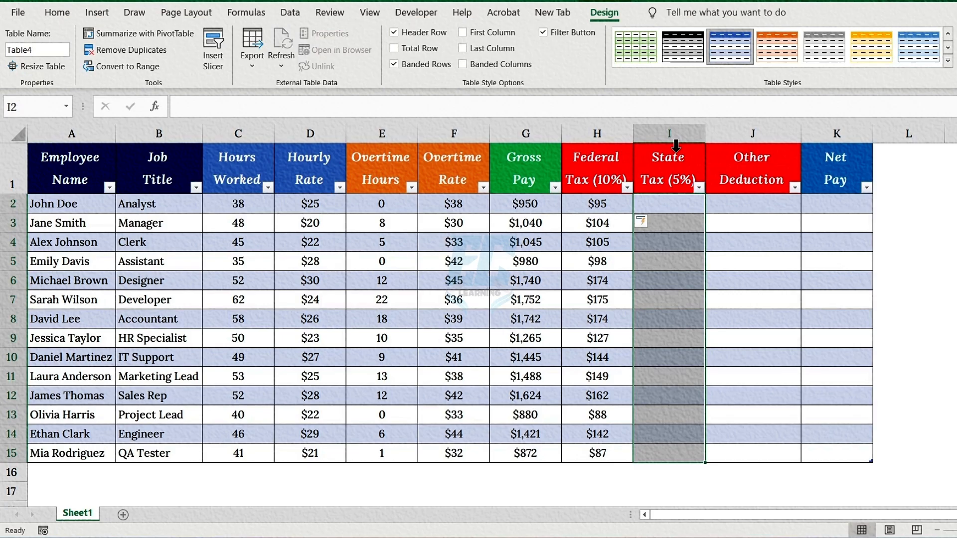
{"action": "left_click", "coordinate": [684, 159]}
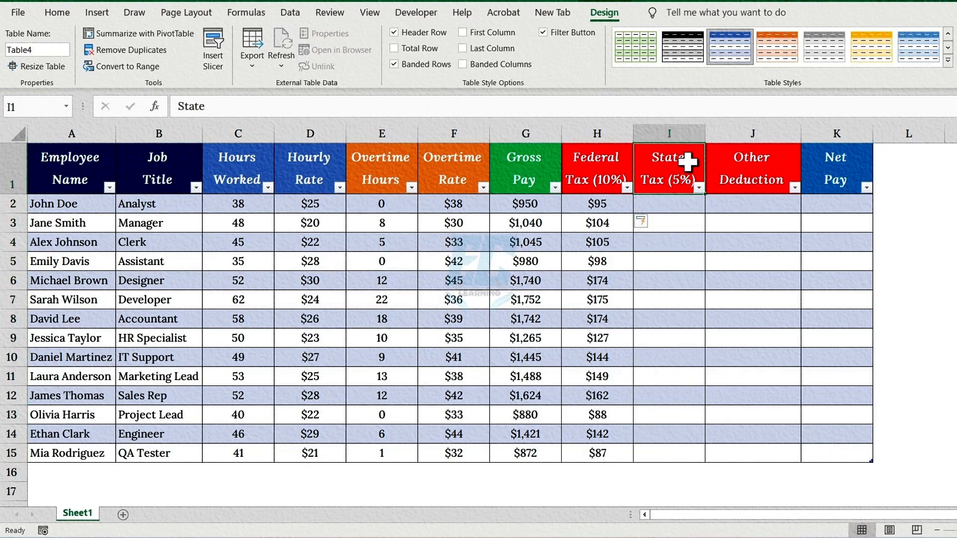
{"action": "left_click", "coordinate": [675, 204]}
{"action": "type", "text": "="}
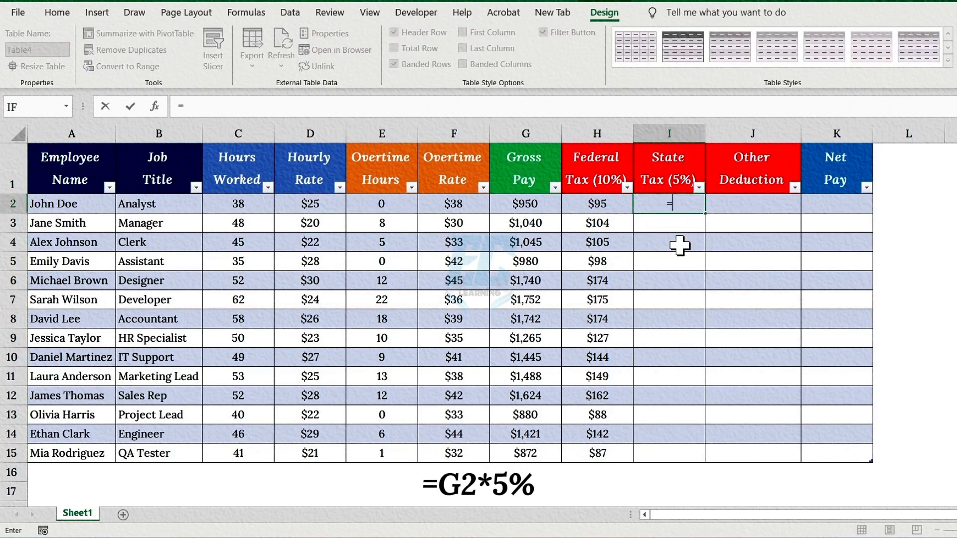
{"action": "left_click", "coordinate": [544, 207]}
{"action": "type", "text": "*"}
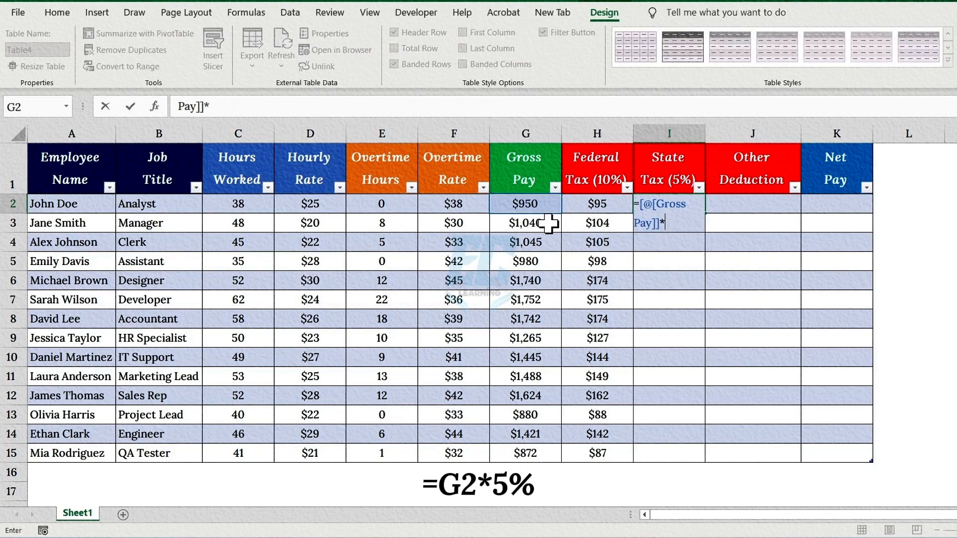
{"action": "type", "text": "5%"}
{"action": "key", "text": "Return"}
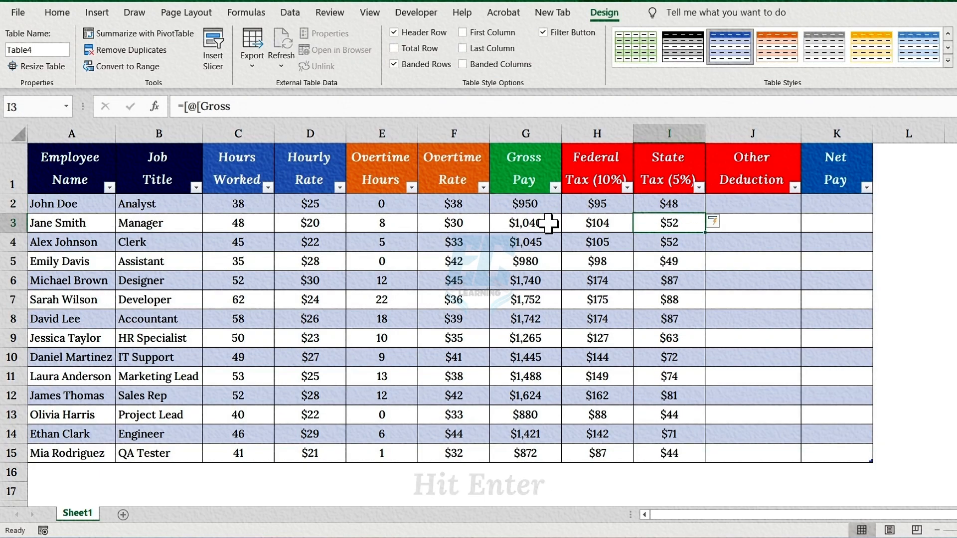
{"action": "left_click", "coordinate": [683, 205]}
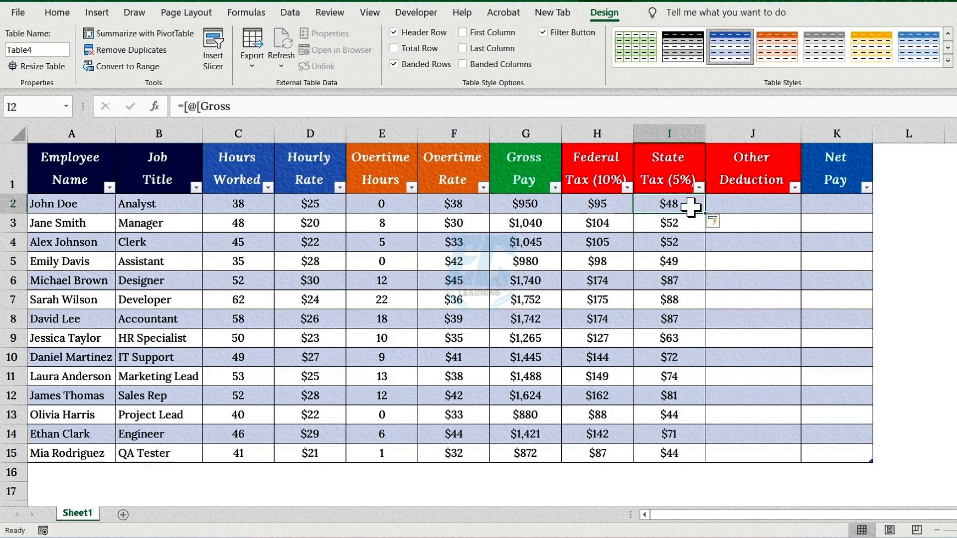
Enter the Other Deduction amounts in J2:J15: 93, 87, 53, 84, 86, 71, 100, 54, 61, 67, 58, 56, 51, 93.
{"action": "left_click", "coordinate": [772, 163]}
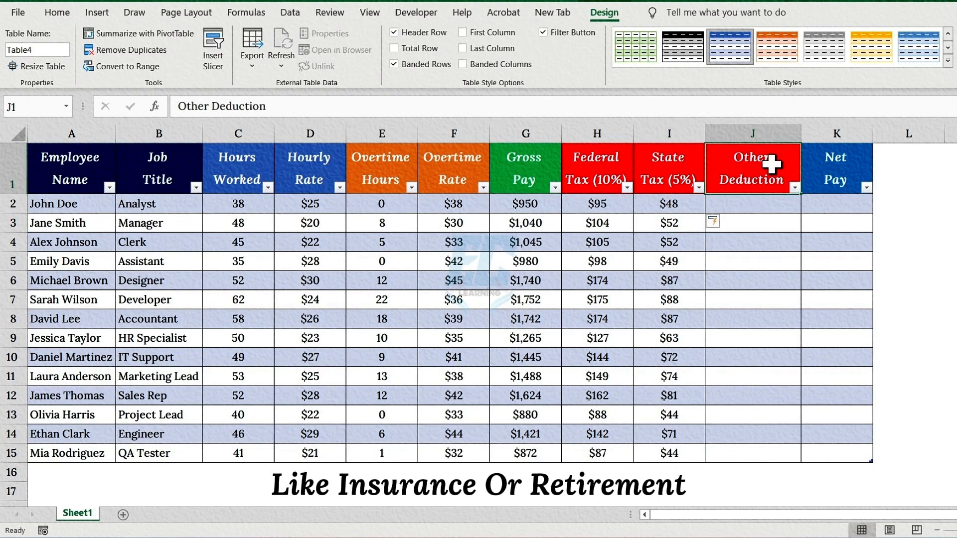
{"action": "left_click", "coordinate": [771, 141]}
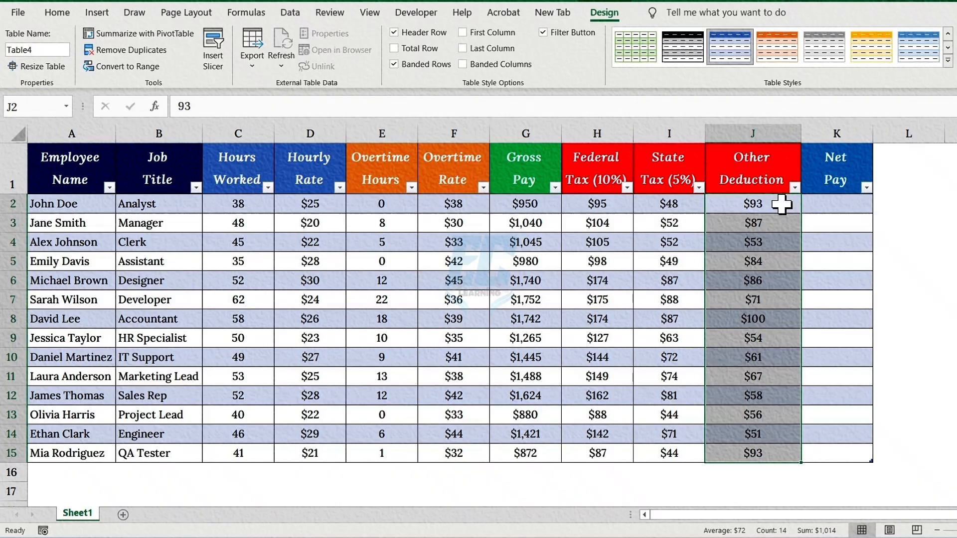
Fill the Net Pay column from K2 with a formula subtracting Federal Tax, State Tax and Other Deduction from Gross Pay.
{"action": "left_click", "coordinate": [851, 170]}
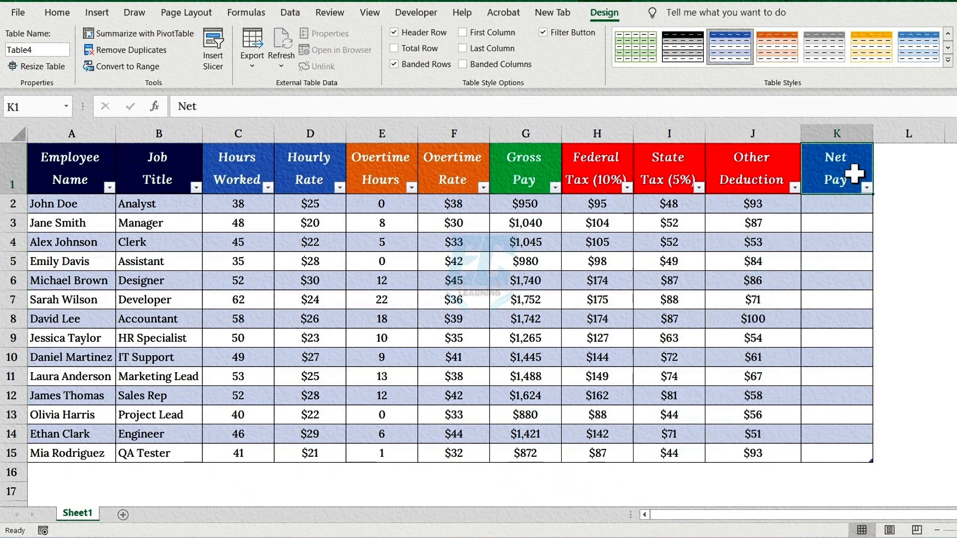
{"action": "left_click", "coordinate": [841, 207]}
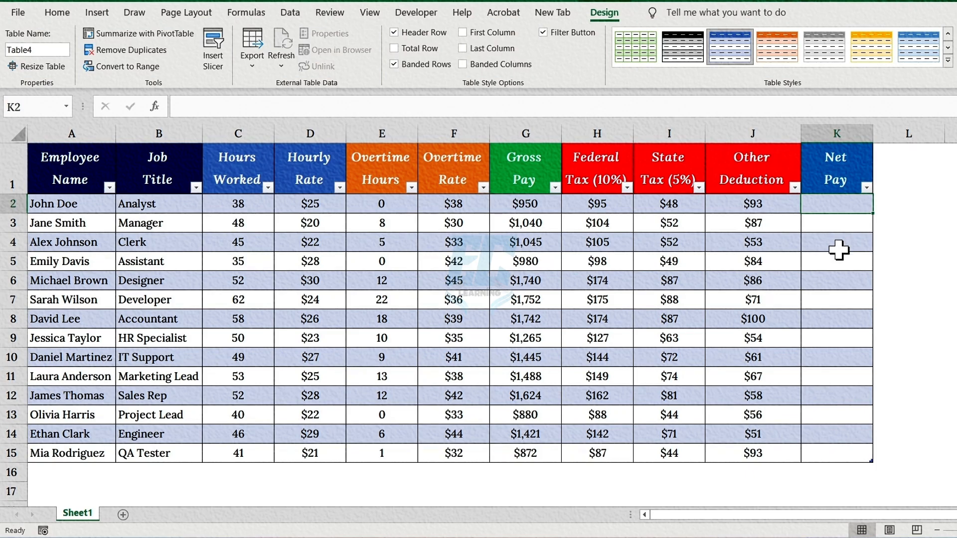
{"action": "type", "text": "="}
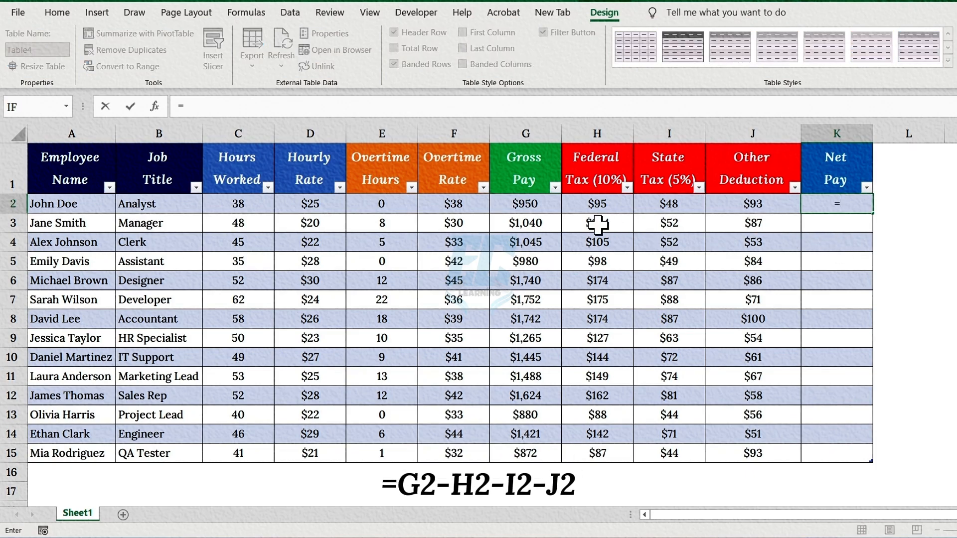
{"action": "left_click", "coordinate": [546, 204]}
{"action": "type", "text": "-"}
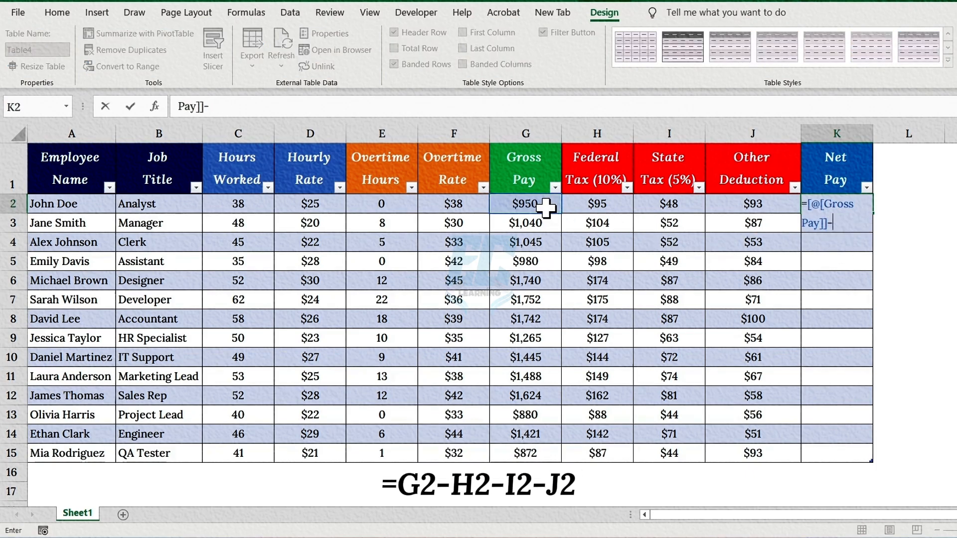
{"action": "left_click", "coordinate": [587, 205]}
{"action": "type", "text": "-"}
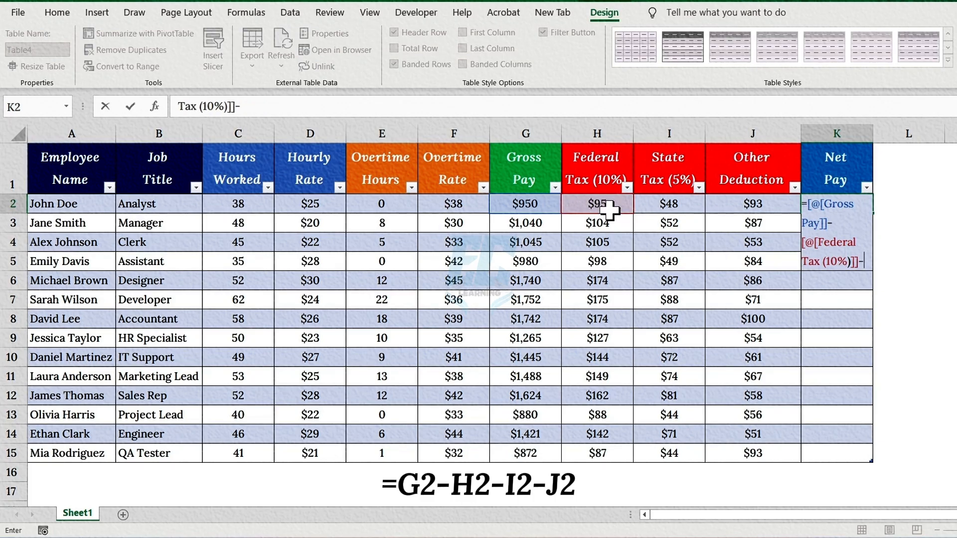
{"action": "left_click", "coordinate": [659, 205]}
{"action": "type", "text": "-"}
{"action": "left_click", "coordinate": [738, 205]}
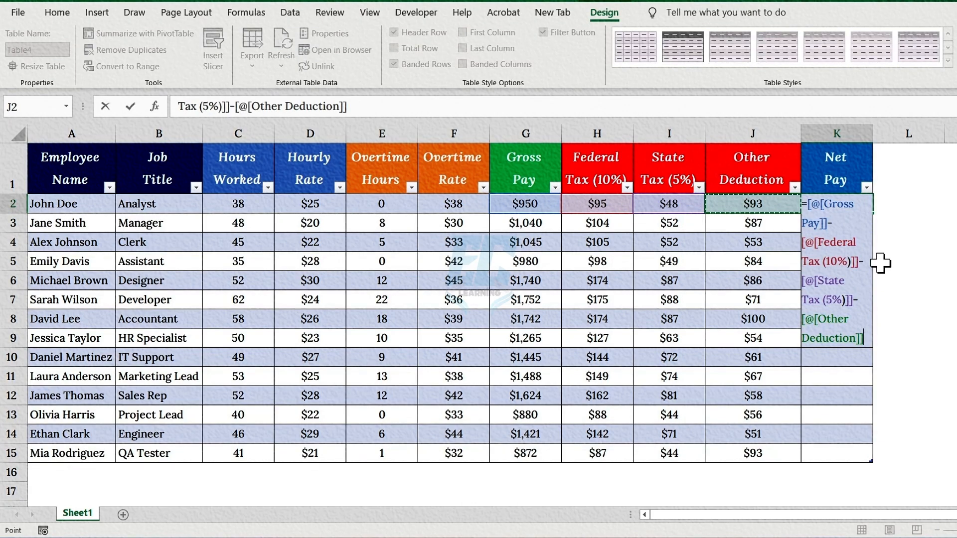
{"action": "key", "text": "ctrl+a"}
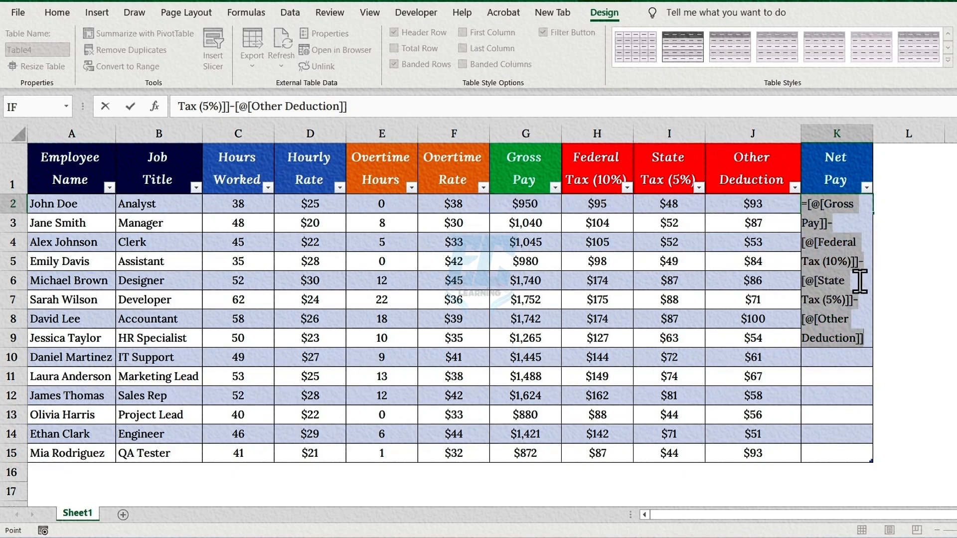
{"action": "key", "text": "Return"}
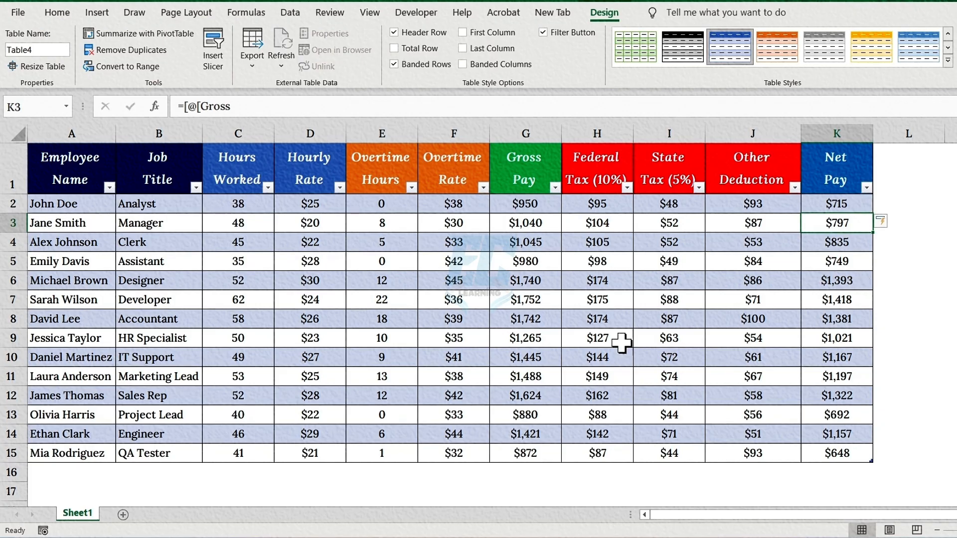
Add a new employee record in row 16, entering the employee's name and the job title Support.
{"action": "left_click", "coordinate": [70, 474]}
{"action": "type", "text": "Marry"}
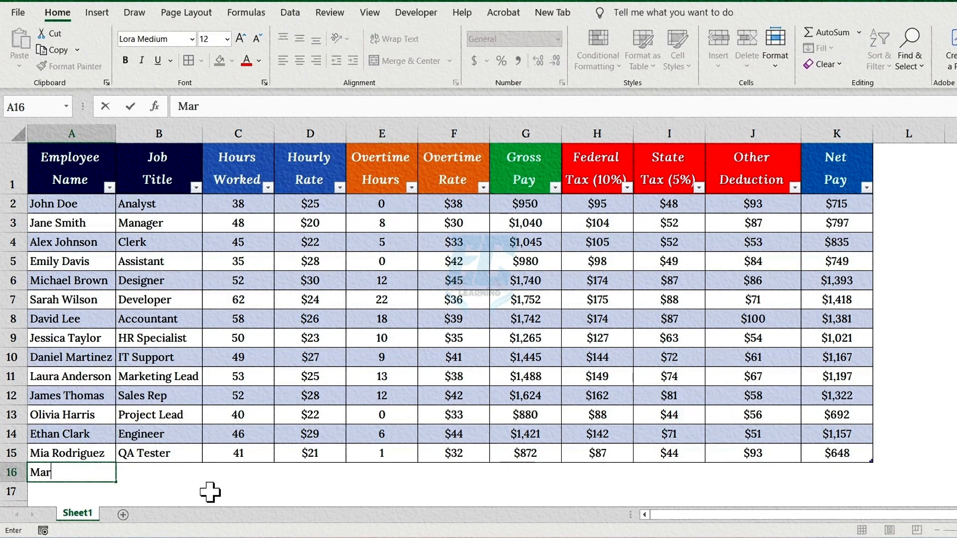
{"action": "key", "text": "Tab"}
{"action": "type", "text": "Support"}
{"action": "key", "text": "Tab"}
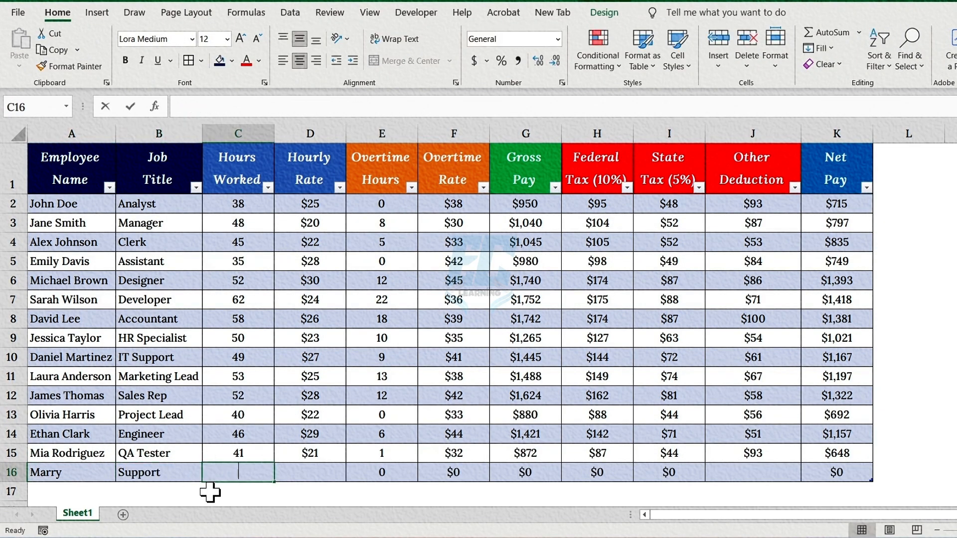
Set the new employee's Hours Worked to 49, Hourly Rate to 22 and Other Deduction to 95 in row 16.
{"action": "type", "text": "49"}
{"action": "key", "text": "Tab"}
{"action": "type", "text": "22"}
{"action": "key", "text": "Tab"}
{"action": "key", "text": "Tab"}
{"action": "key", "text": "Tab"}
{"action": "key", "text": "Tab"}
{"action": "key", "text": "Tab"}
{"action": "key", "text": "Tab"}
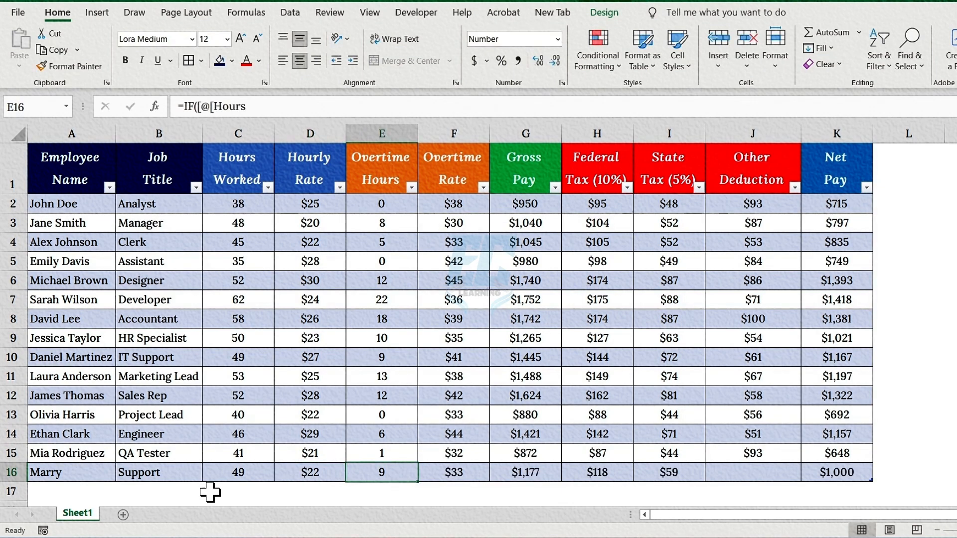
{"action": "type", "text": "95"}
{"action": "key", "text": "Down"}
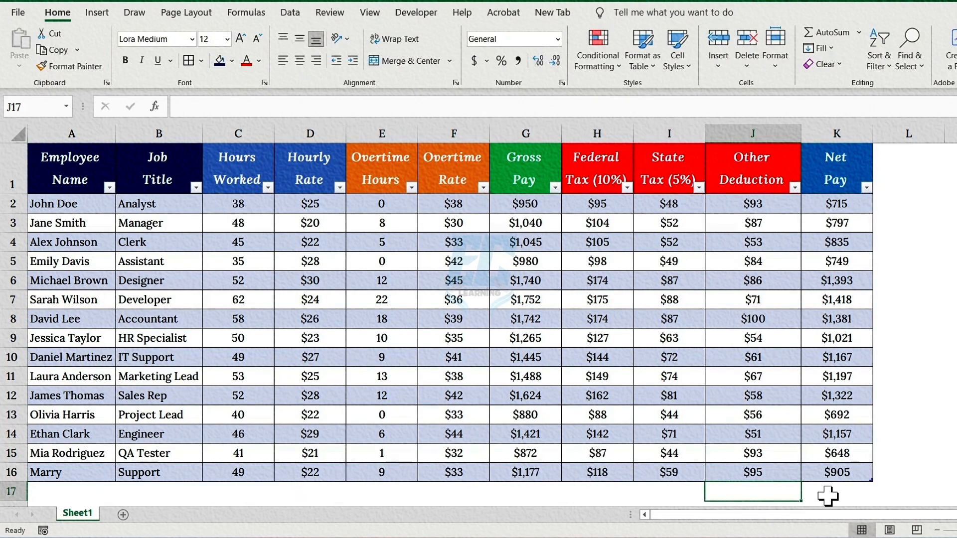
{"action": "left_click", "coordinate": [838, 473]}
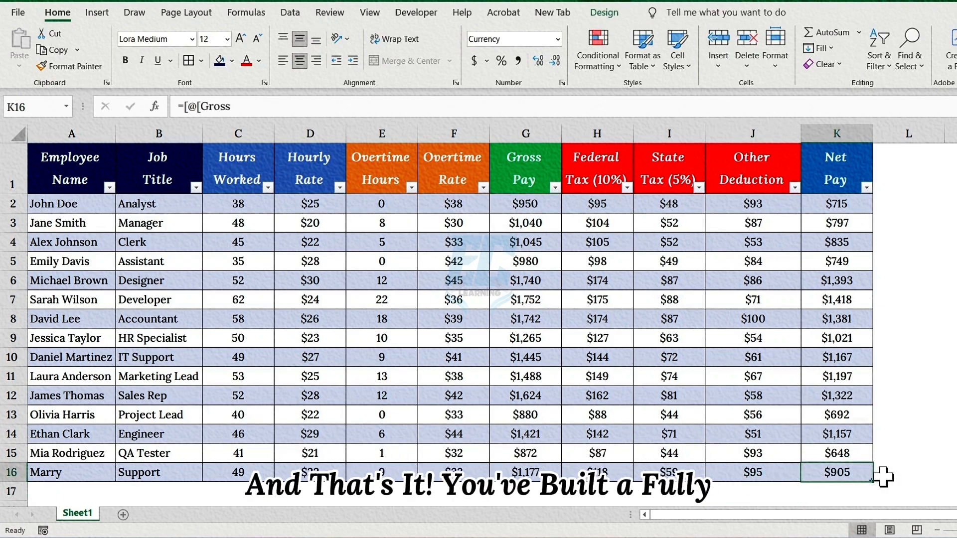